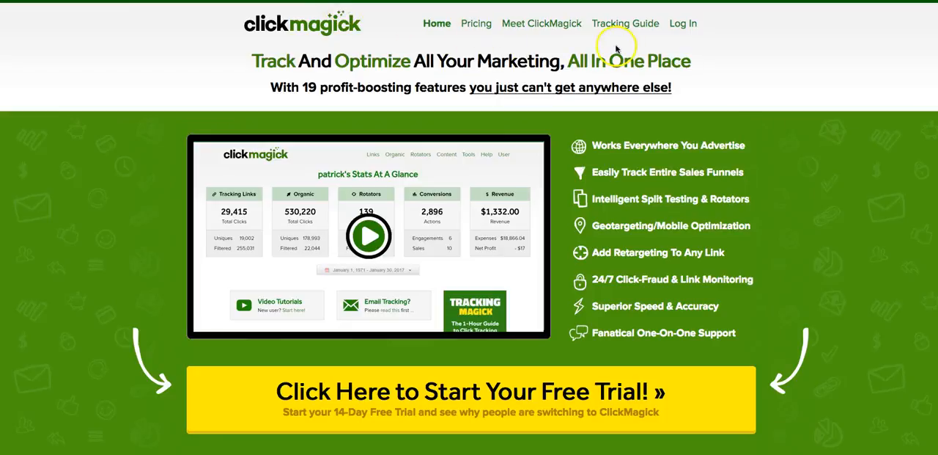
# Log in to the ClickMagick account and collapse the notice about custom tracking domains on Facebook
pyautogui.click(685, 25)
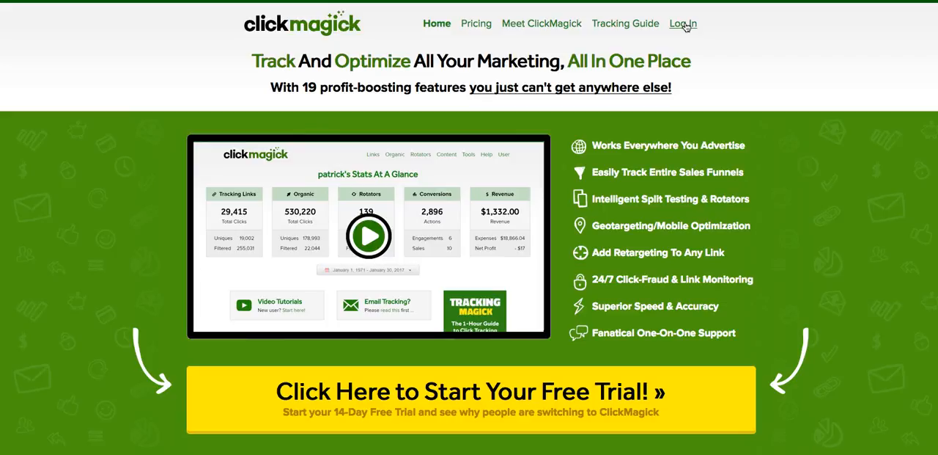
pyautogui.click(684, 25)
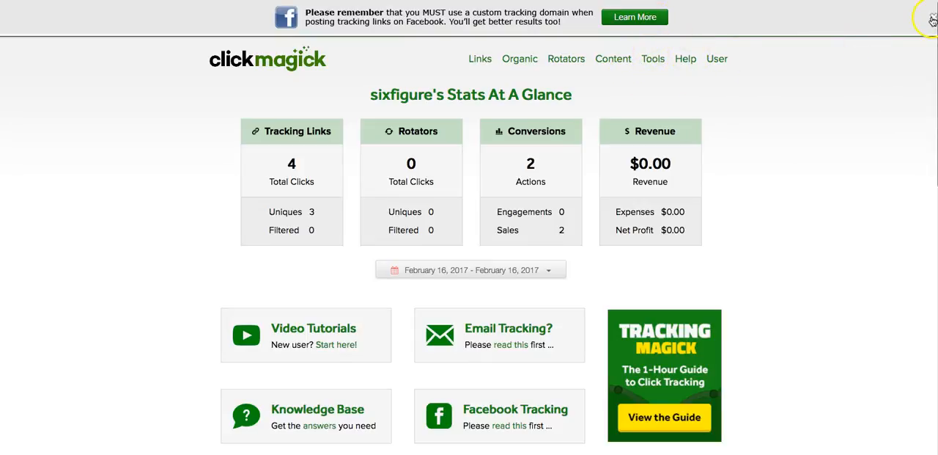
pyautogui.scroll(-1, 931, 20)
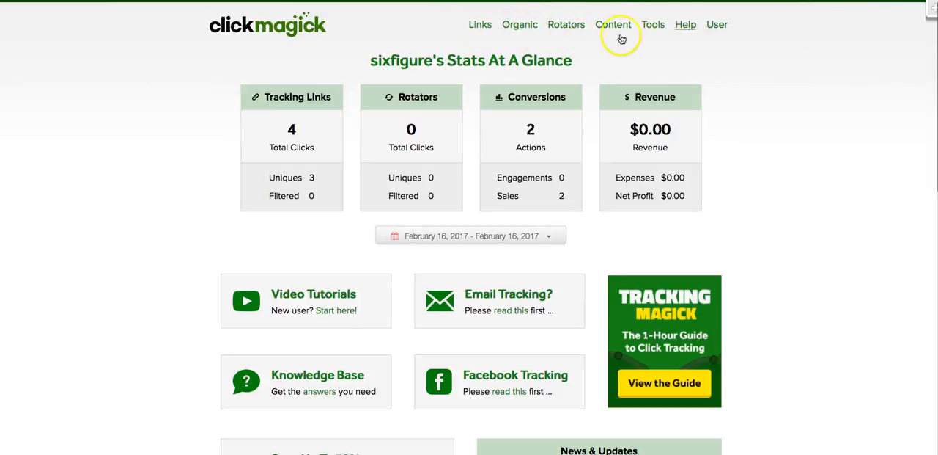
# Open the FAQ article "What is the recommended way to set up a custom domain?" under Custom Tracking Domains
pyautogui.click(687, 25)
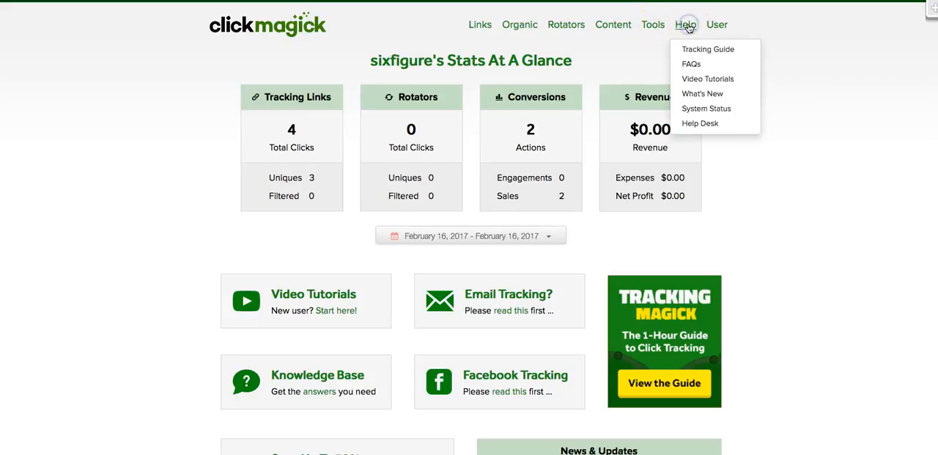
pyautogui.click(697, 66)
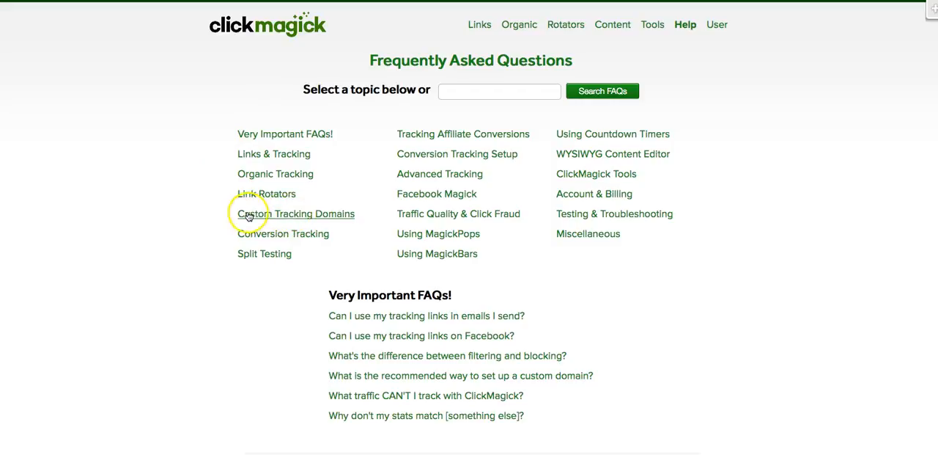
pyautogui.click(334, 214)
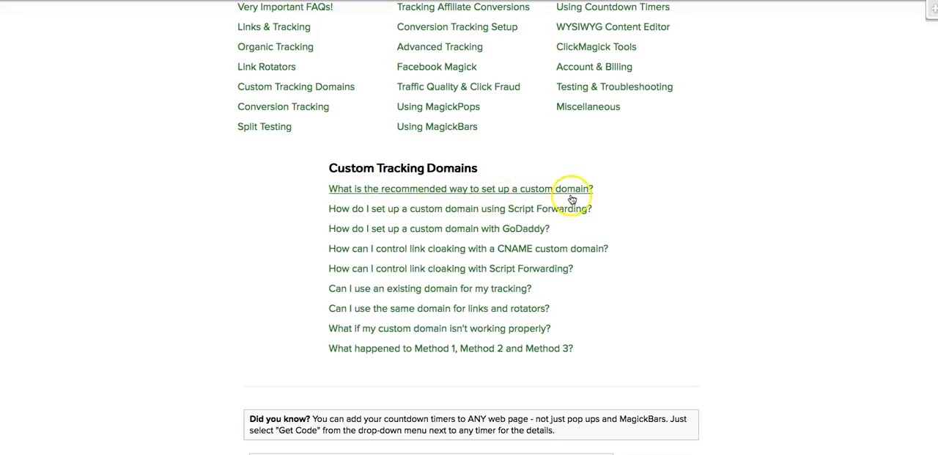
pyautogui.click(407, 189)
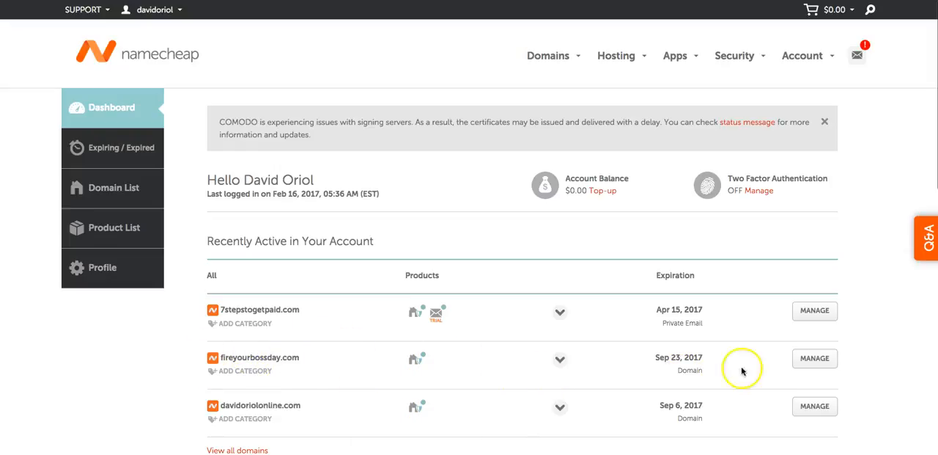
# Switch to Namecheap, check the nameserver setting of fireyourbossday.com, and open the domain's Advanced DNS settings
pyautogui.click(820, 359)
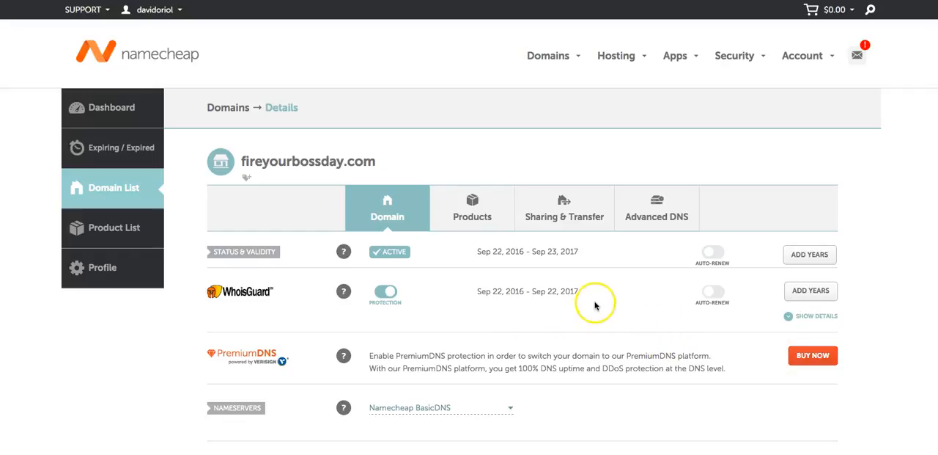
pyautogui.scroll(-3, 596, 306)
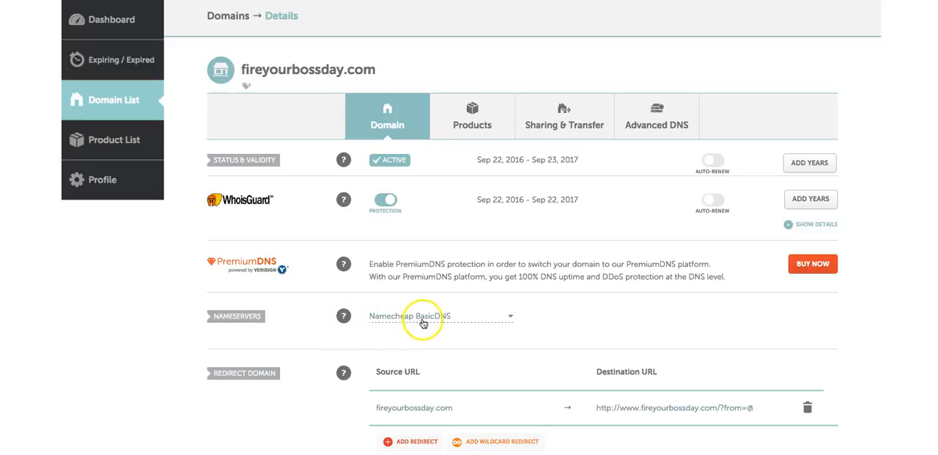
pyautogui.moveTo(344, 316)
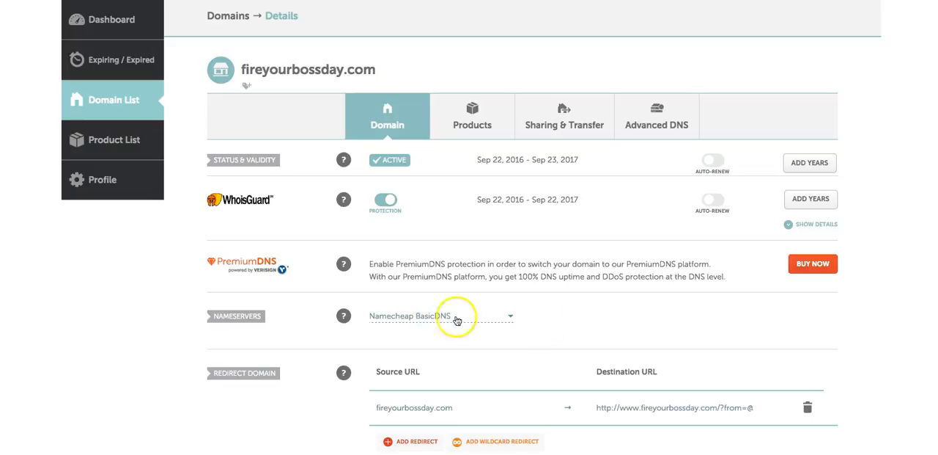
pyautogui.scroll(-1, 616, 327)
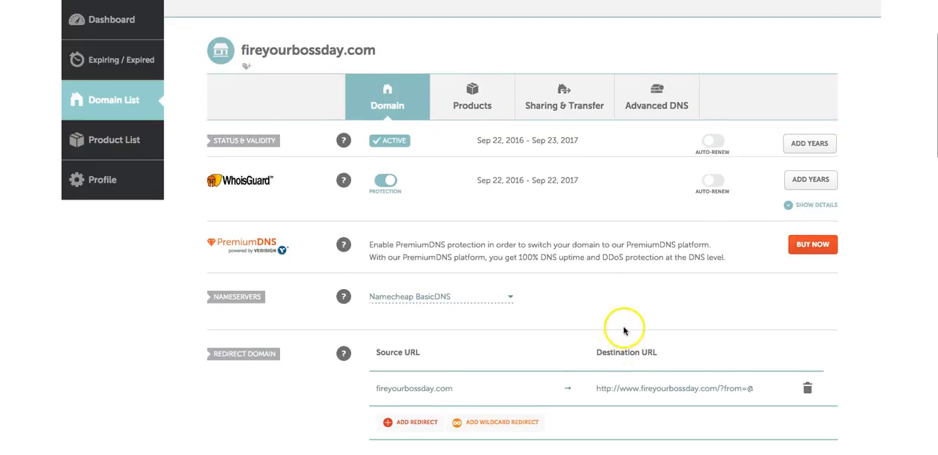
pyautogui.scroll(-2, 619, 396)
pyautogui.scroll(5, 618, 325)
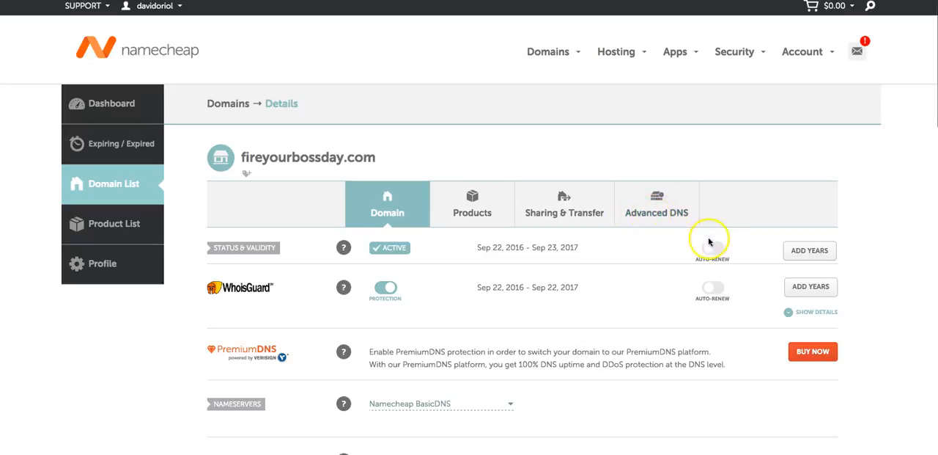
pyautogui.click(665, 217)
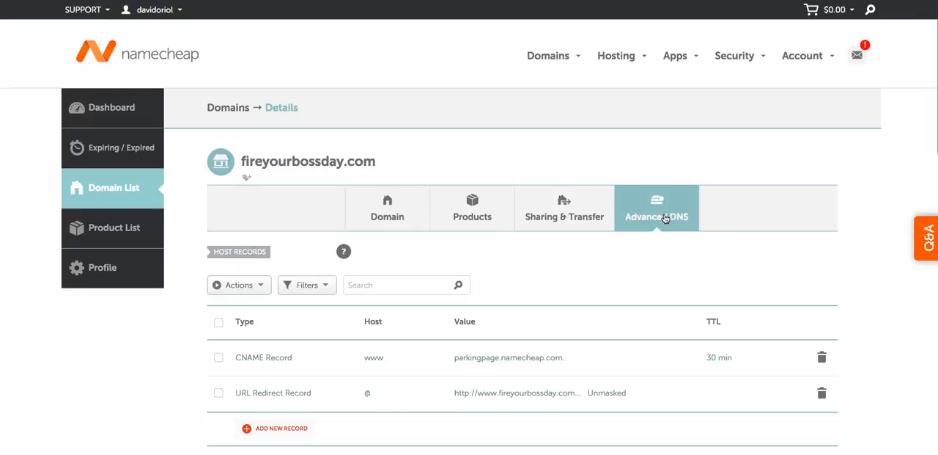
# Delete the www CNAME record that points to the parking page and begin a new host record of type CNAME
pyautogui.scroll(-2, 620, 255)
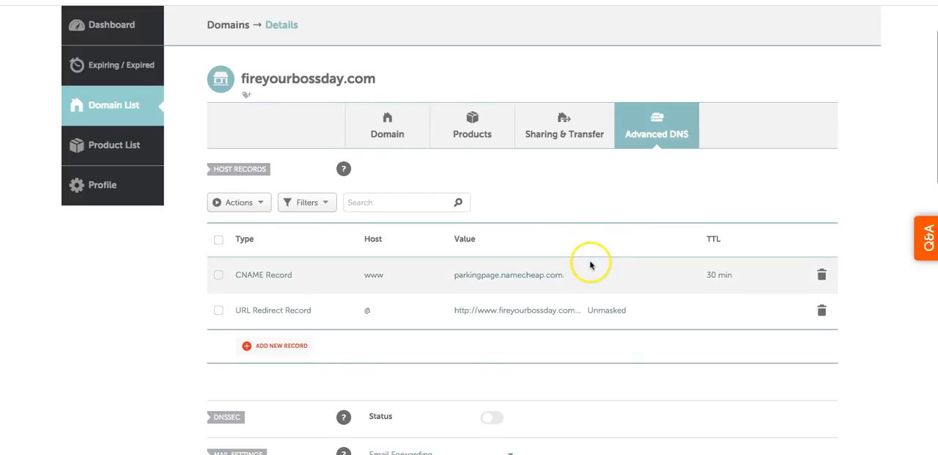
pyautogui.click(822, 275)
pyautogui.click(771, 325)
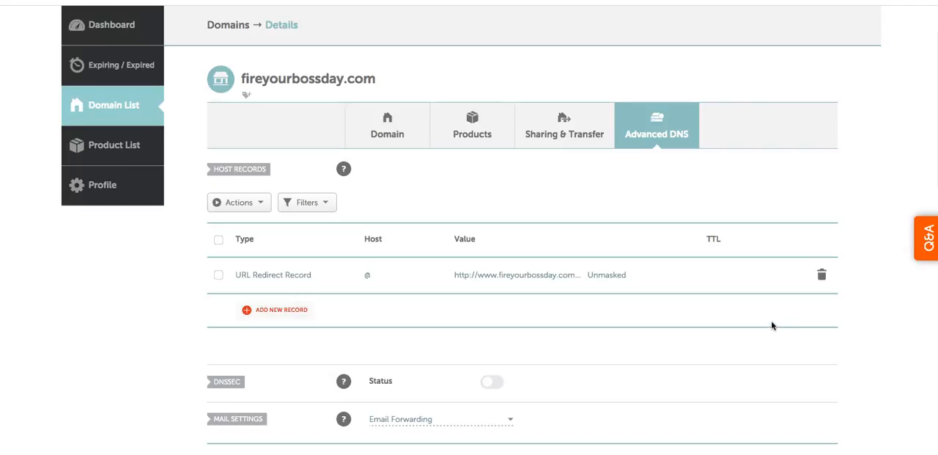
pyautogui.click(268, 310)
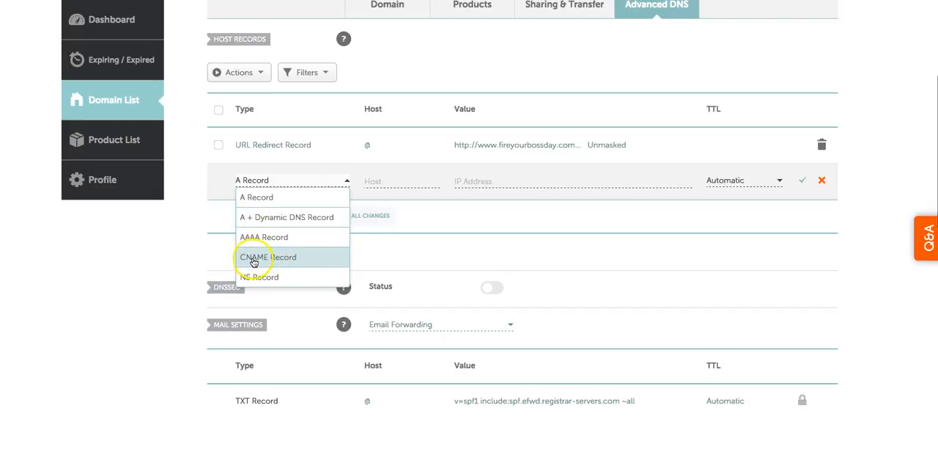
pyautogui.click(291, 258)
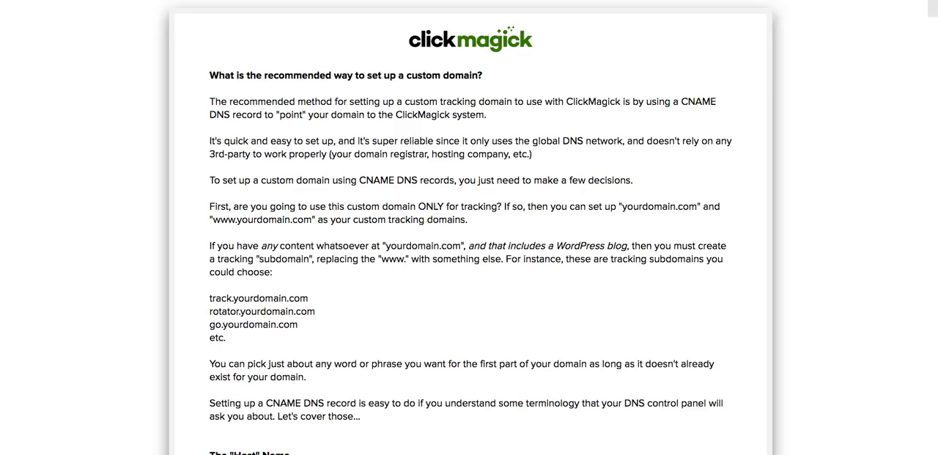
pyautogui.scroll(-4, 413, 237)
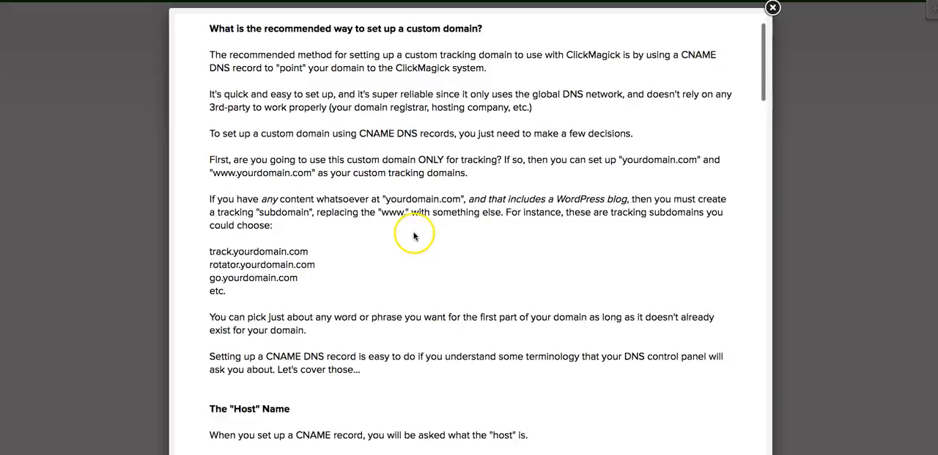
pyautogui.scroll(-3, 410, 230)
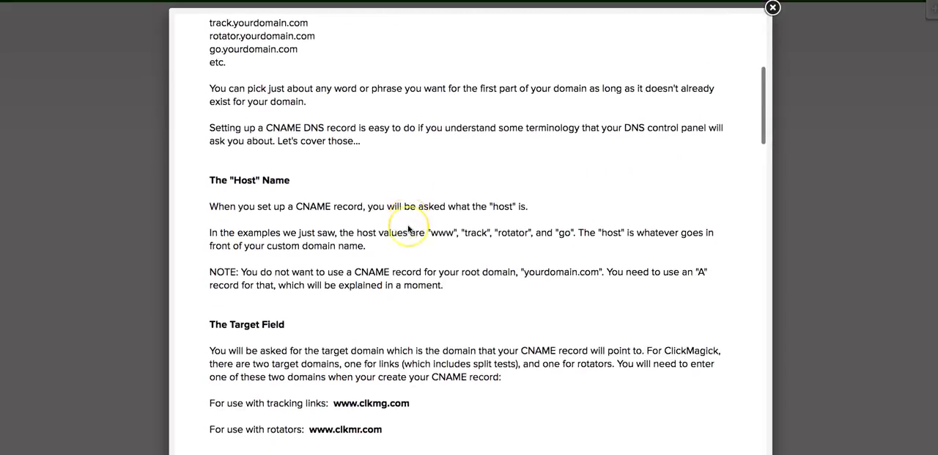
pyautogui.scroll(-1, 409, 229)
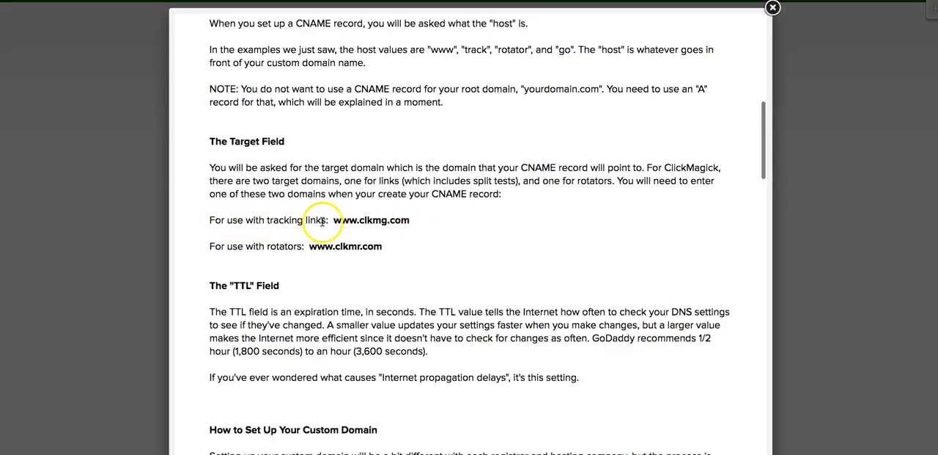
pyautogui.moveTo(333, 220); pyautogui.dragTo(415, 223)
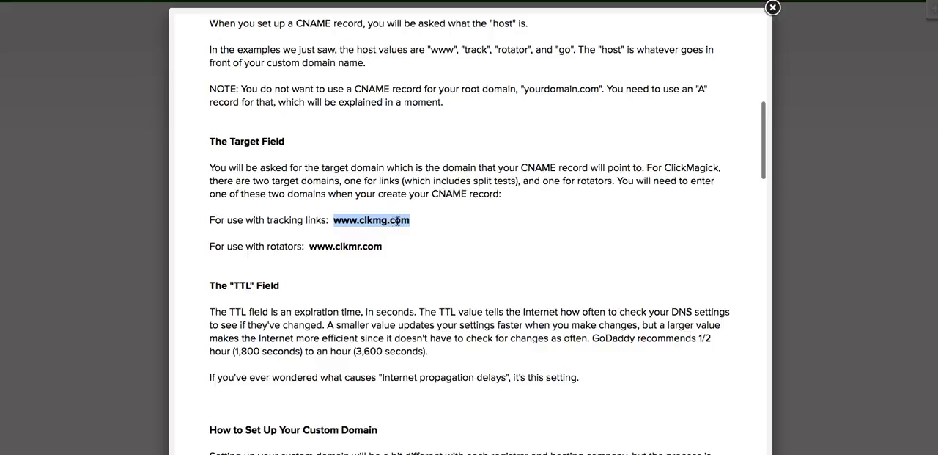
pyautogui.rightClick(397, 220)
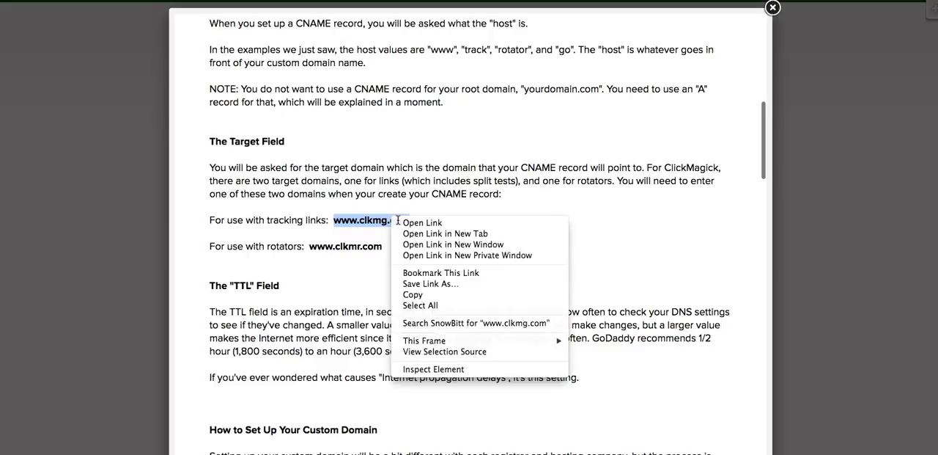
pyautogui.click(432, 296)
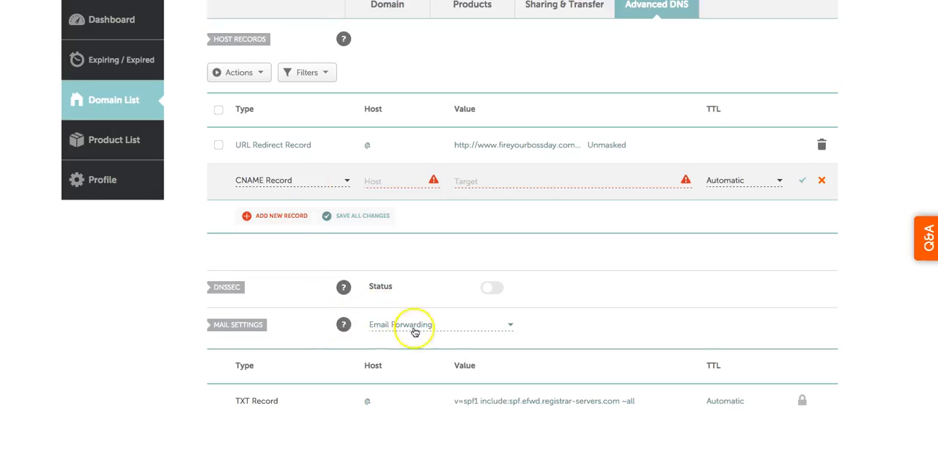
pyautogui.click(473, 178)
pyautogui.rightClick(475, 178)
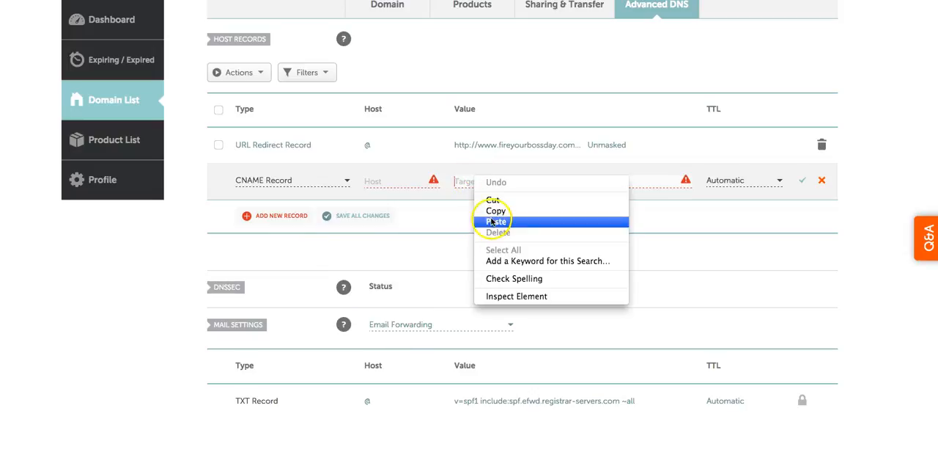
pyautogui.click(492, 221)
pyautogui.click(426, 197)
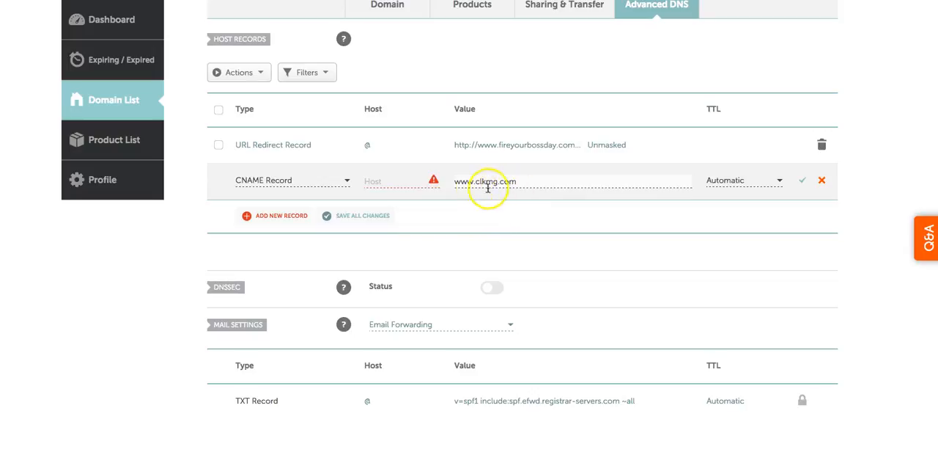
# Set the CNAME record's host to www, shorten its target to clkmg.com, and save the record
pyautogui.click(379, 181)
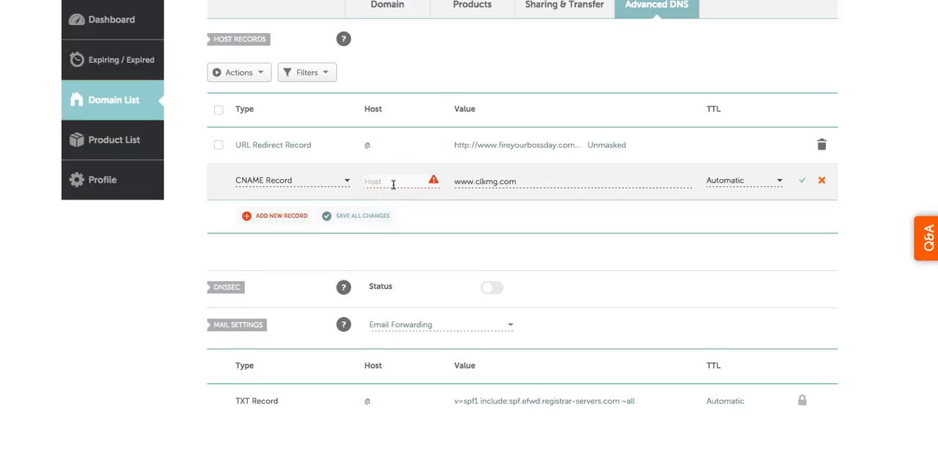
pyautogui.write('www')
pyautogui.click(475, 181)
pyautogui.click(473, 182)
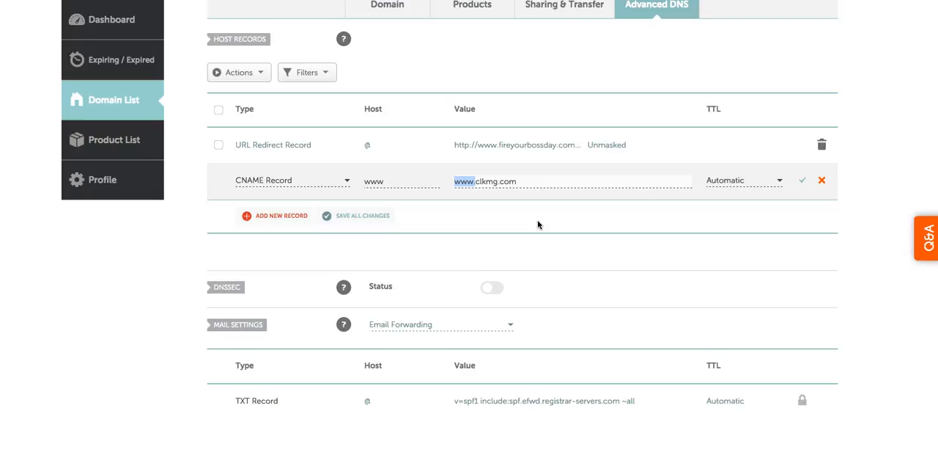
pyautogui.click(516, 234)
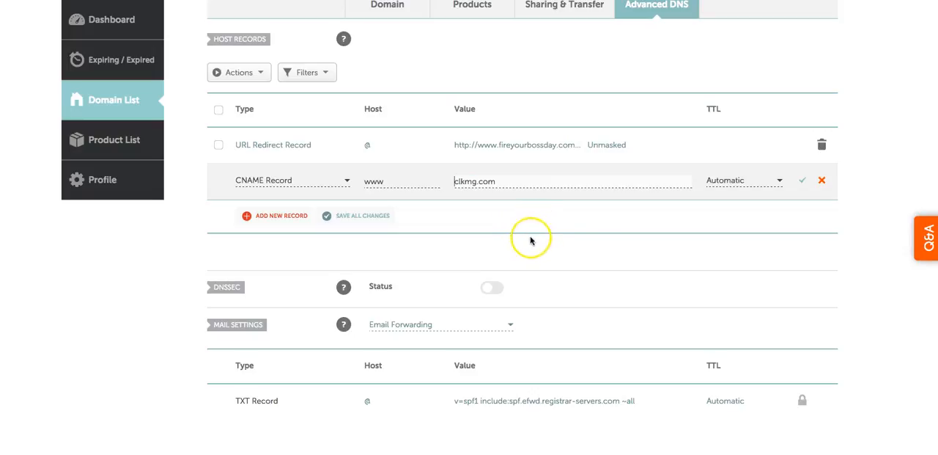
pyautogui.click(803, 181)
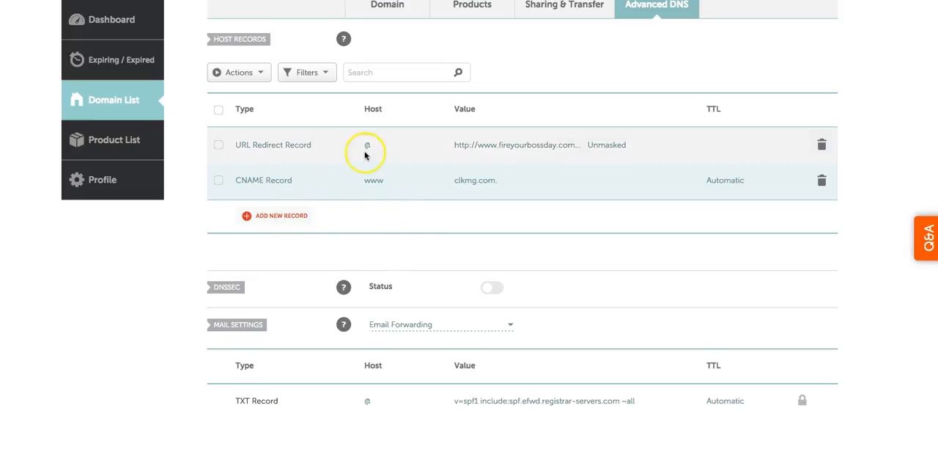
# Delete the URL Redirect Record for host @ and confirm the deletion
pyautogui.click(822, 146)
pyautogui.click(822, 145)
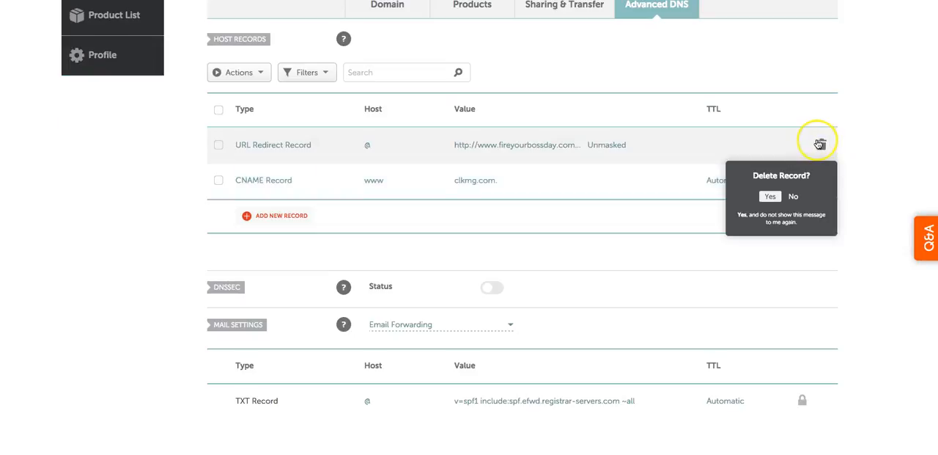
pyautogui.click(770, 198)
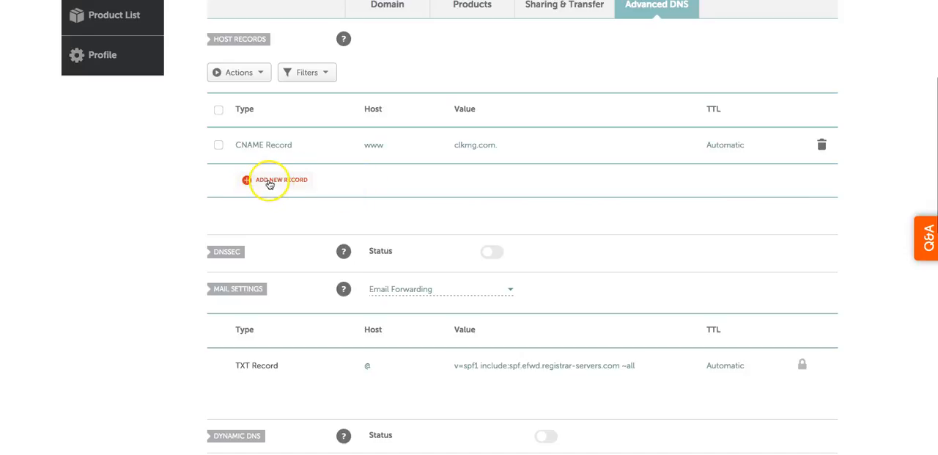
# Add a new A Record to the host records and set its host to @
pyautogui.click(280, 180)
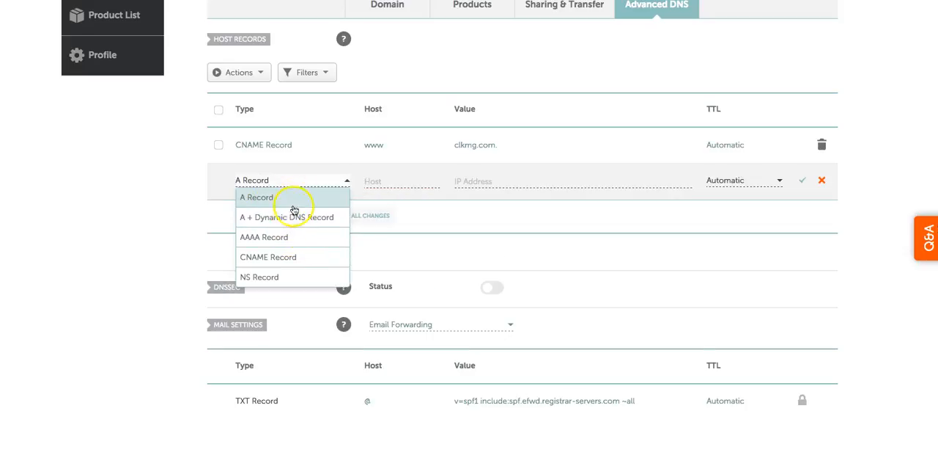
pyautogui.click(272, 198)
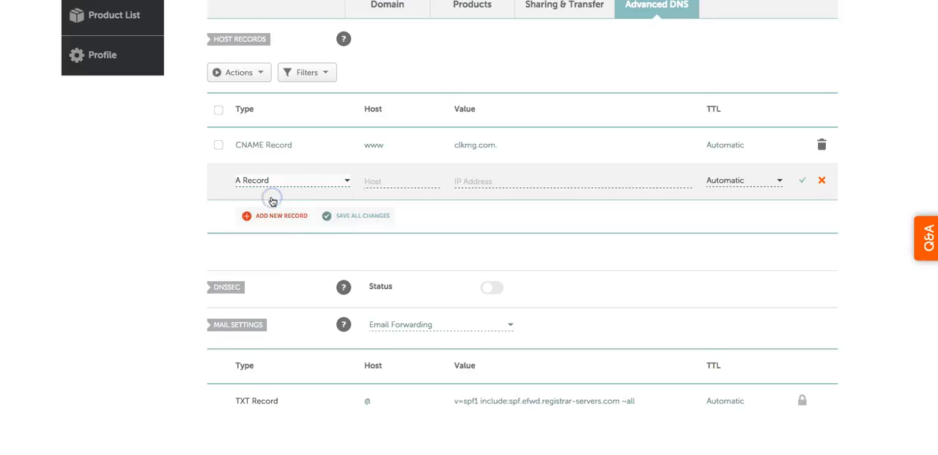
pyautogui.click(391, 179)
pyautogui.click(368, 181)
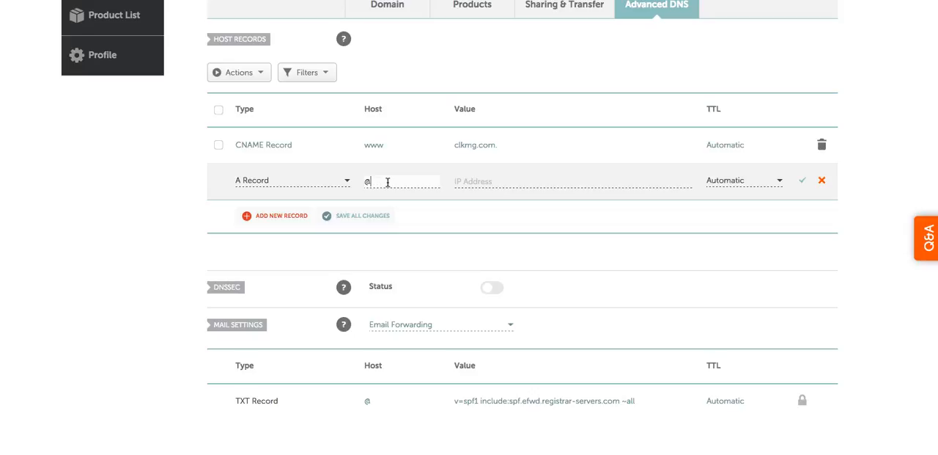
pyautogui.click(369, 182)
pyautogui.click(472, 184)
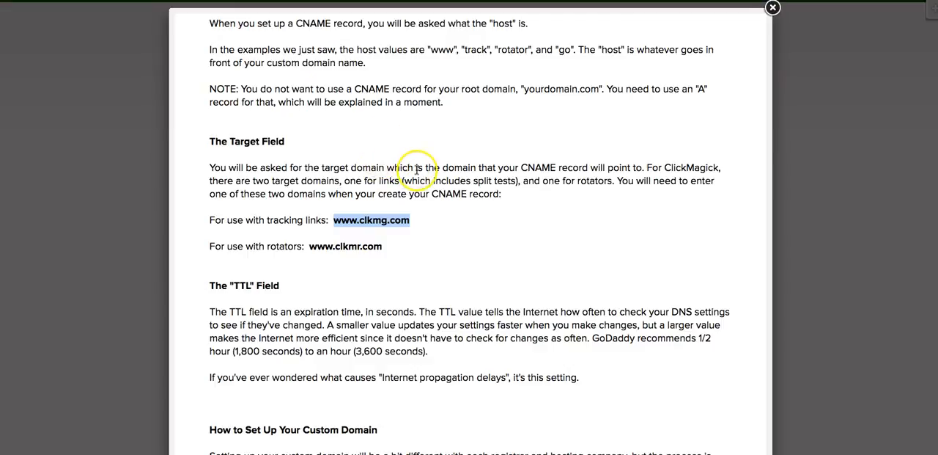
# Switch to the ClickMagick custom domain article and copy the regular tracking links IP address 50.97.212.250
pyautogui.scroll(-5, 411, 168)
pyautogui.scroll(-7, 415, 172)
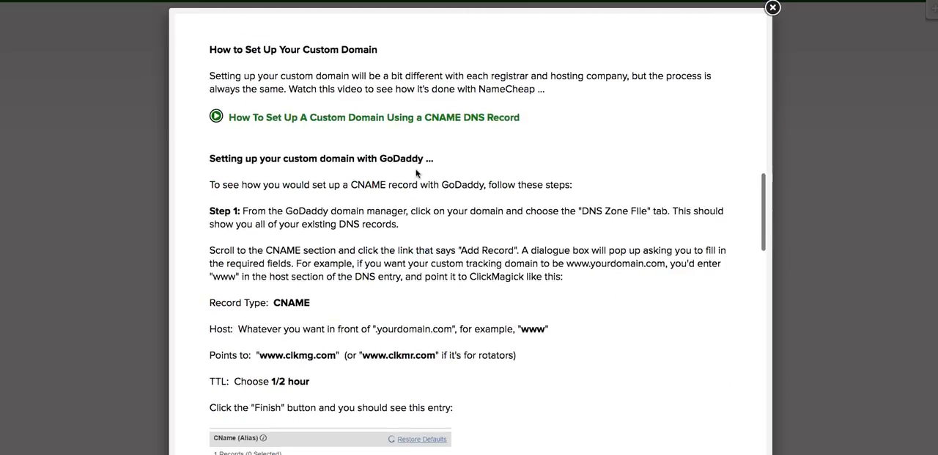
pyautogui.scroll(-5, 414, 173)
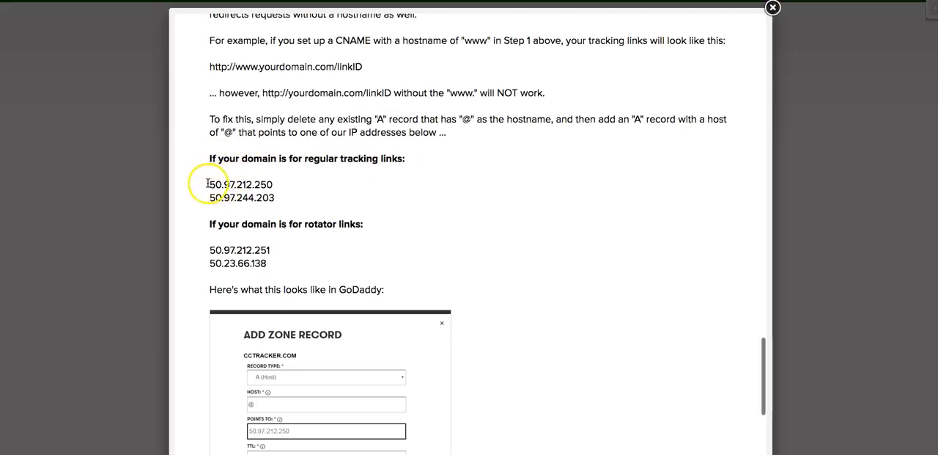
pyautogui.moveTo(209, 184); pyautogui.dragTo(275, 187)
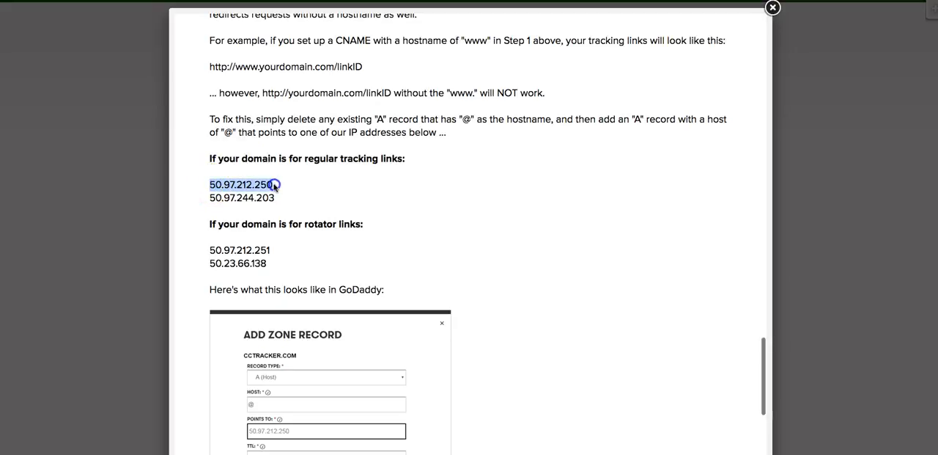
pyautogui.rightClick(260, 184)
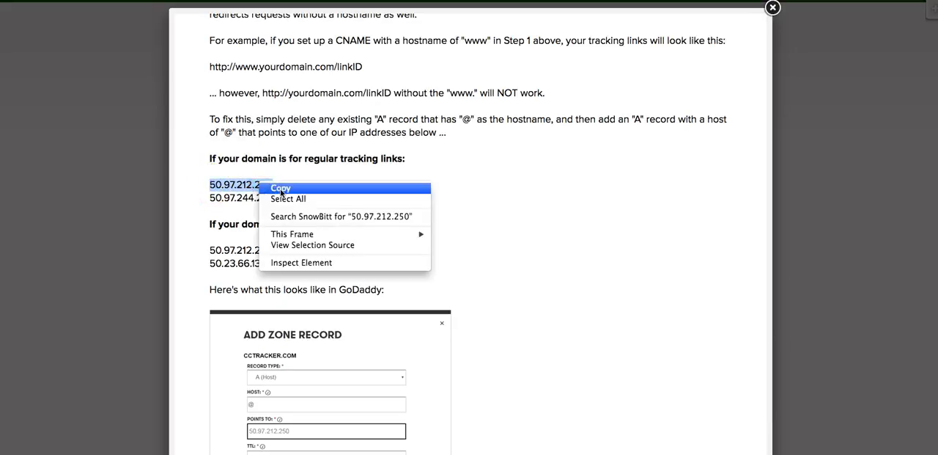
pyautogui.click(280, 189)
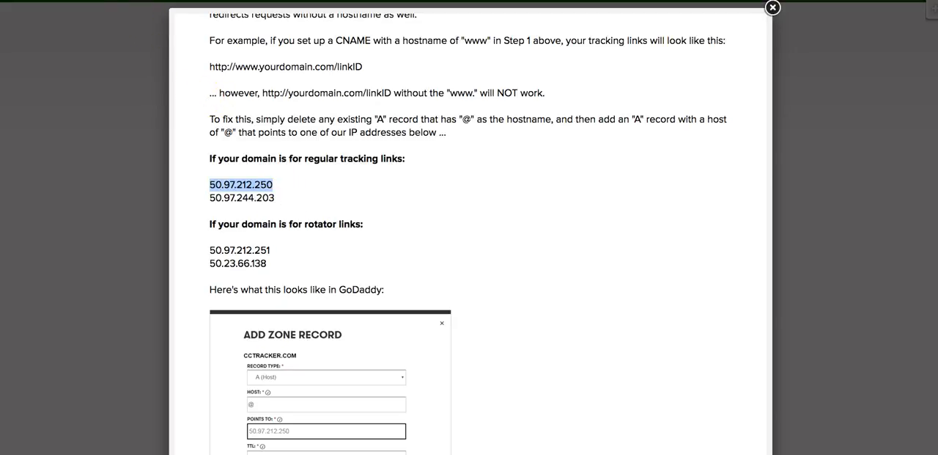
# Return to Namecheap, paste 50.97.212.250 as the A record's IP address, and save the record
pyautogui.click(155, 2)
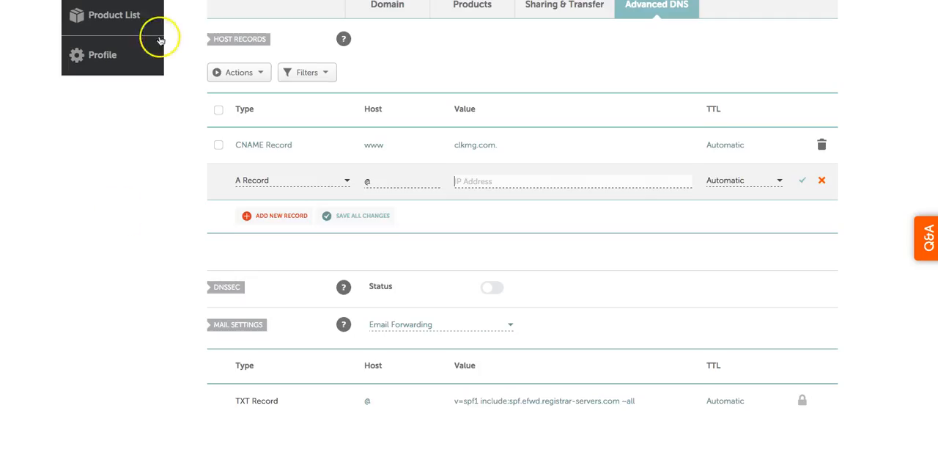
pyautogui.rightClick(484, 180)
pyautogui.click(493, 217)
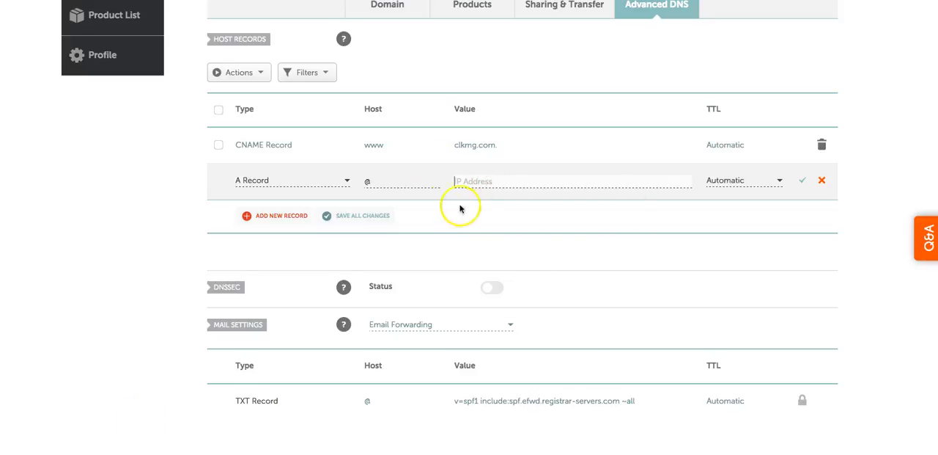
pyautogui.click(453, 181)
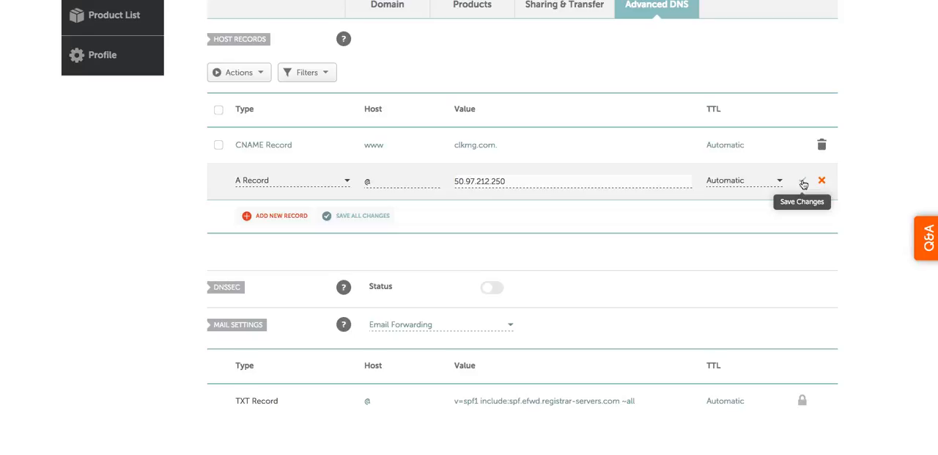
pyautogui.click(804, 182)
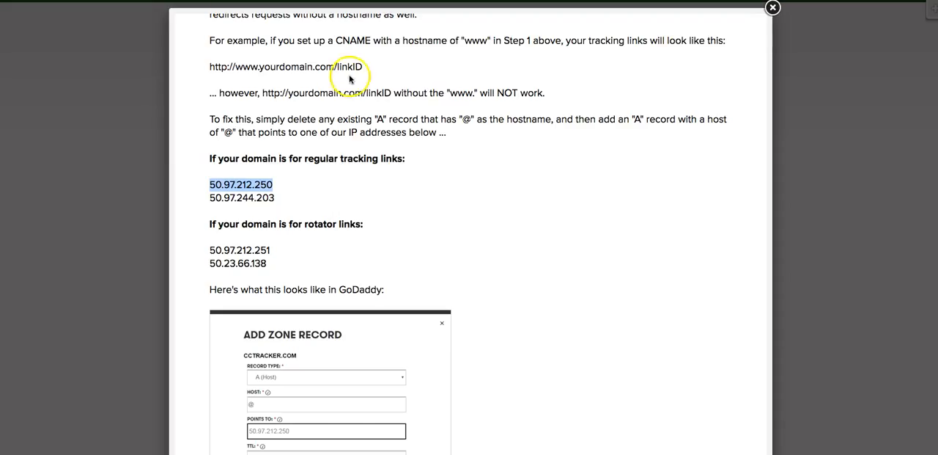
pyautogui.click(773, 8)
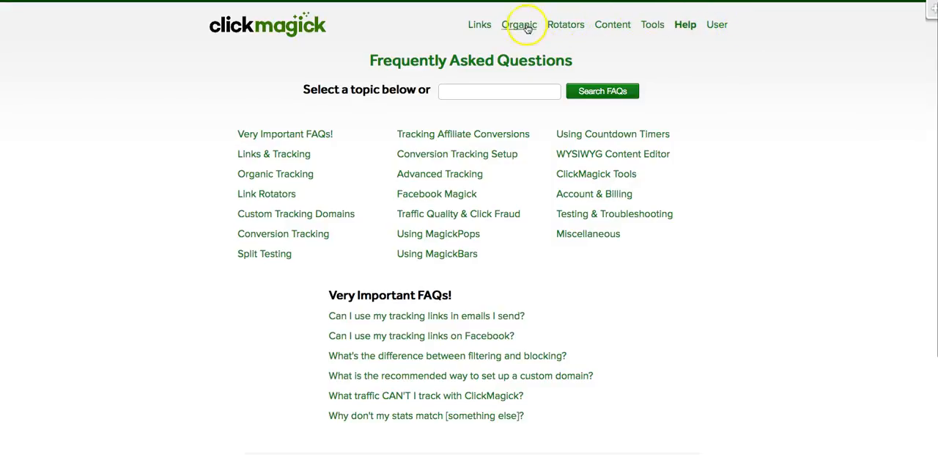
pyautogui.click(652, 26)
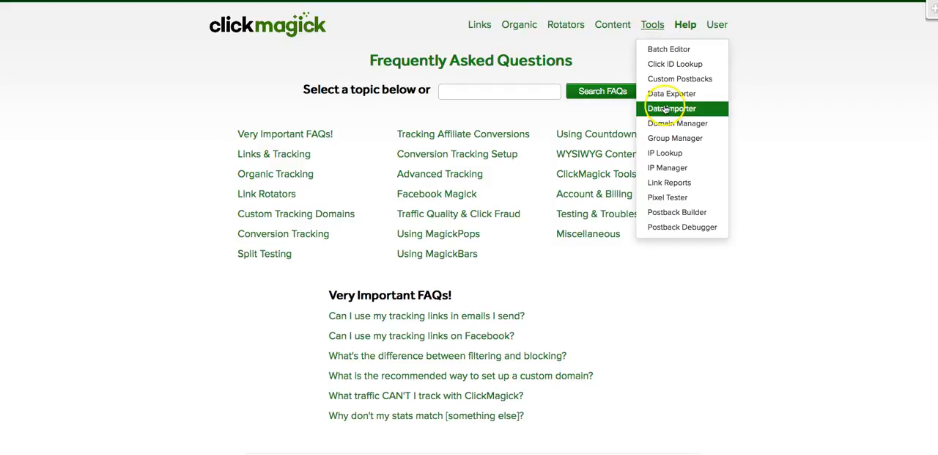
pyautogui.click(678, 124)
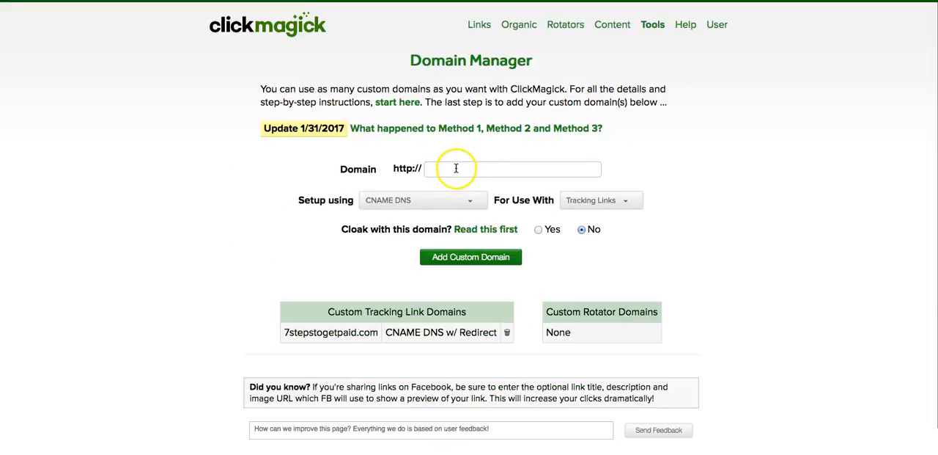
pyautogui.click(456, 168)
pyautogui.click(454, 169)
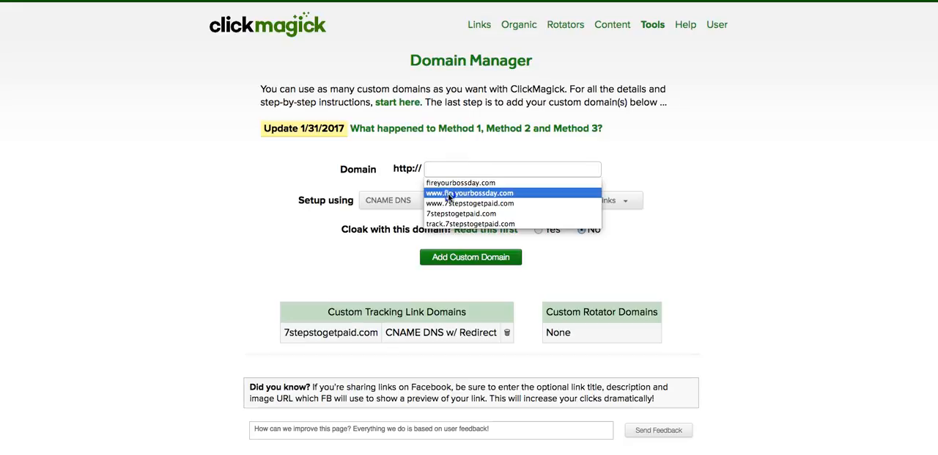
pyautogui.click(450, 195)
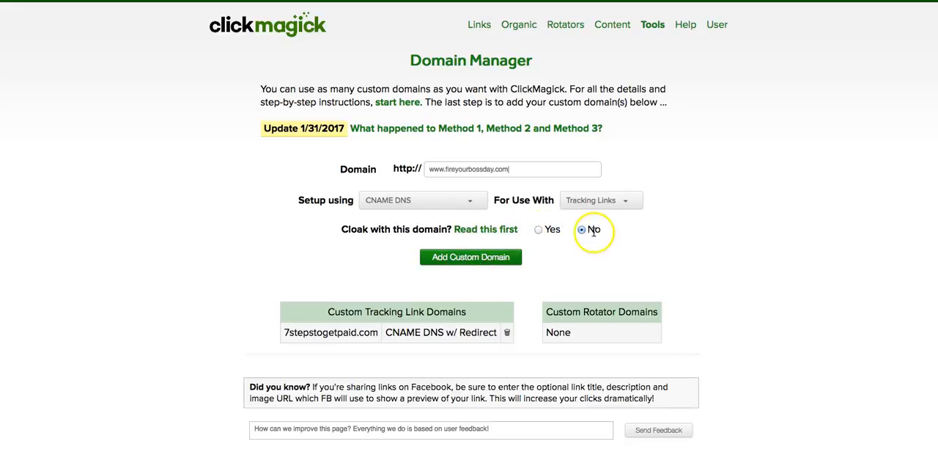
pyautogui.click(472, 260)
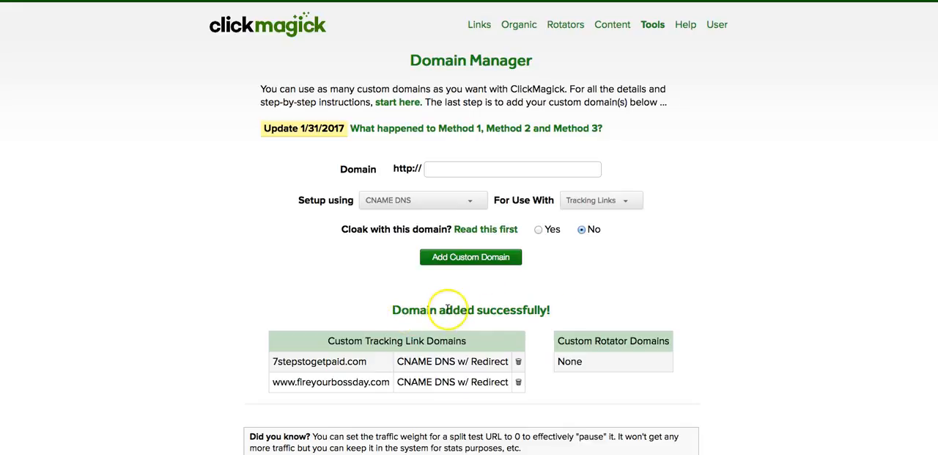
# Add fireyourbossday.com without the www prefix as another custom tracking link domain
pyautogui.click(440, 168)
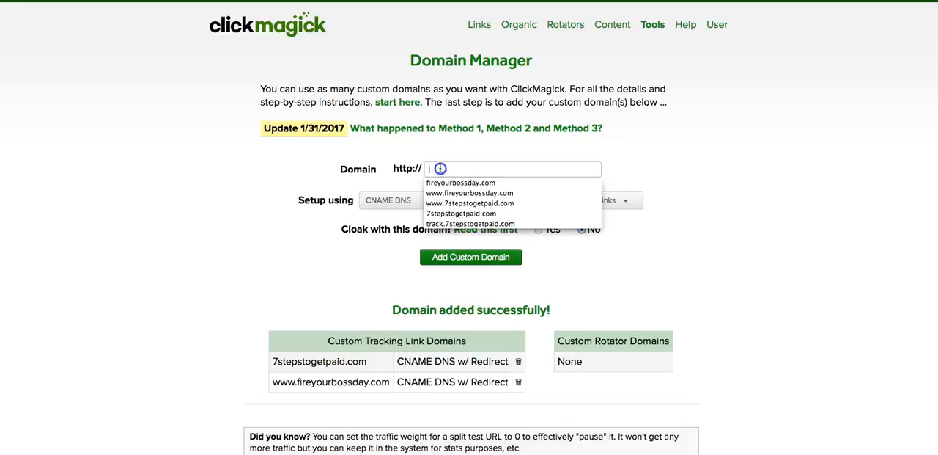
pyautogui.click(440, 183)
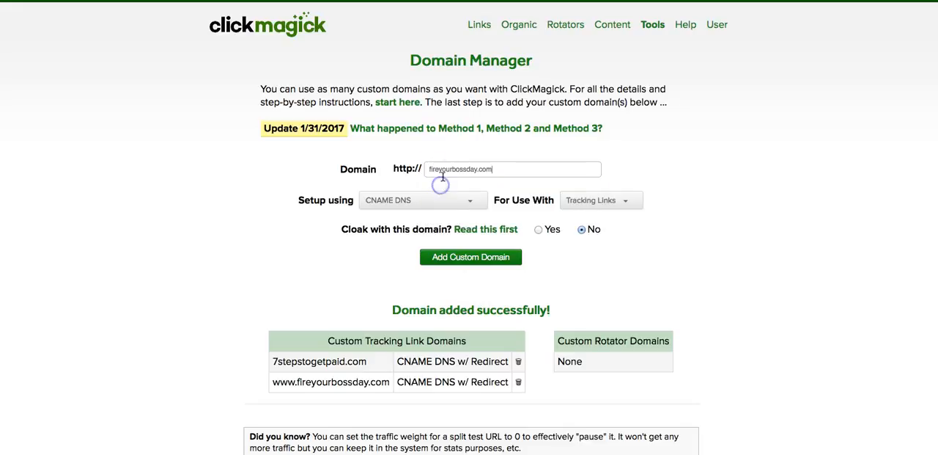
pyautogui.click(428, 169)
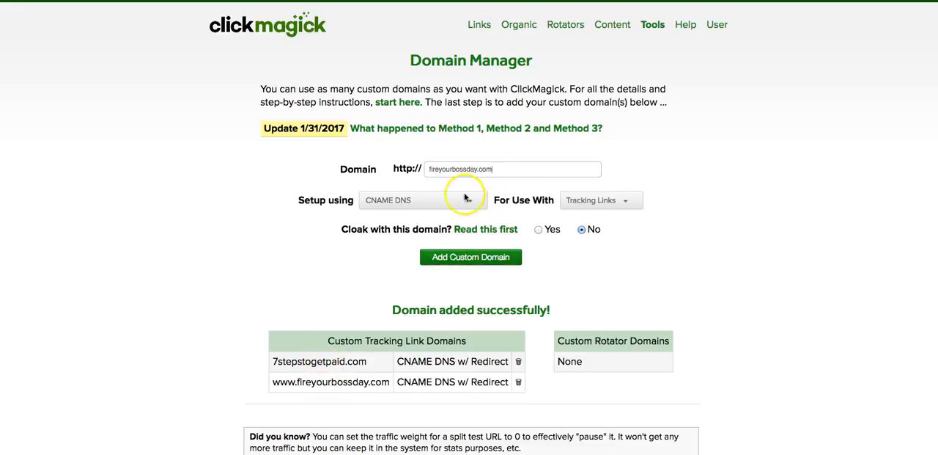
pyautogui.click(473, 259)
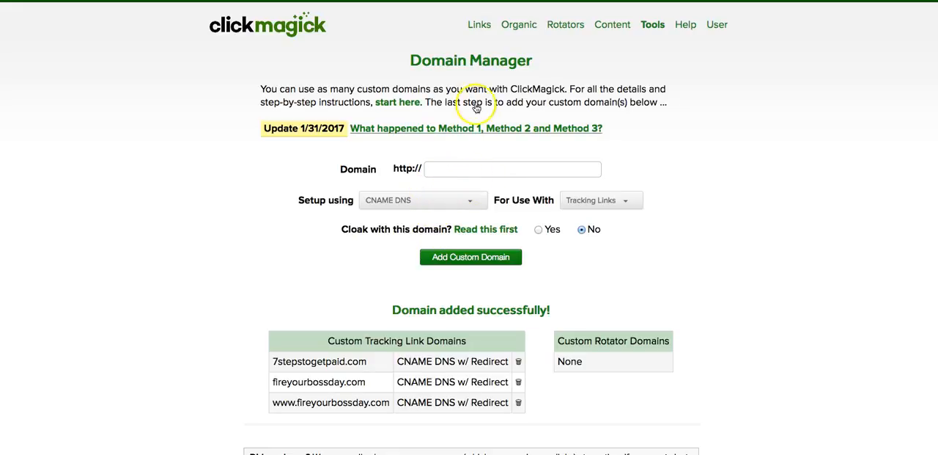
pyautogui.click(480, 27)
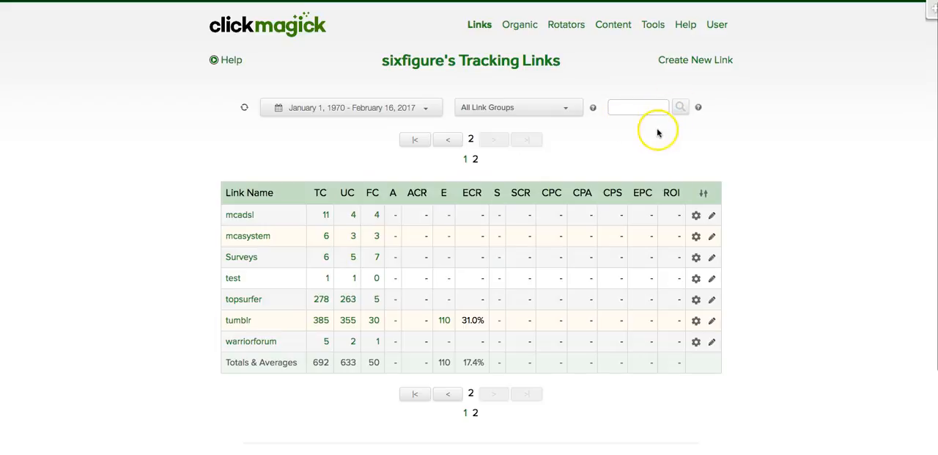
pyautogui.click(684, 62)
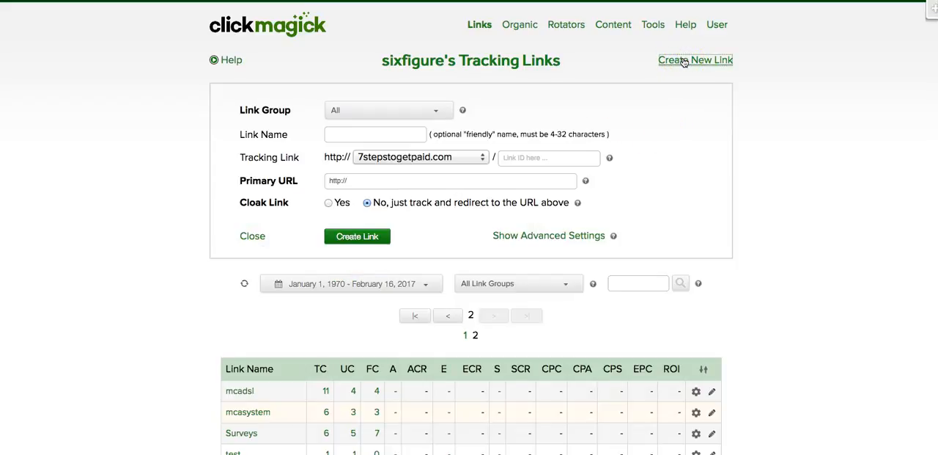
pyautogui.click(483, 157)
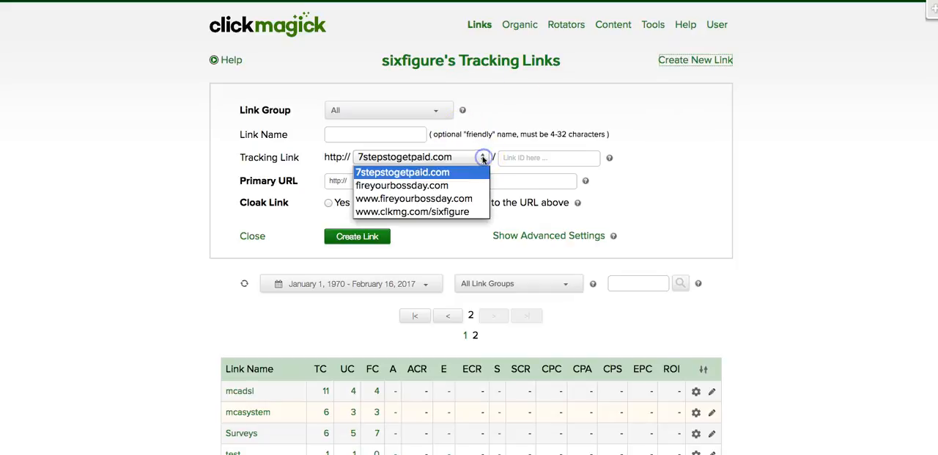
pyautogui.click(428, 198)
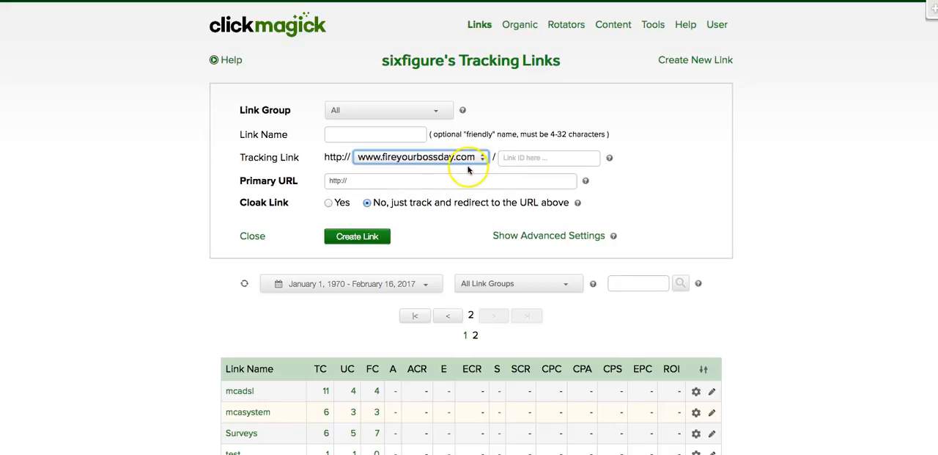
# Name the new link newtest and enter a first name as its link ID
pyautogui.click(369, 136)
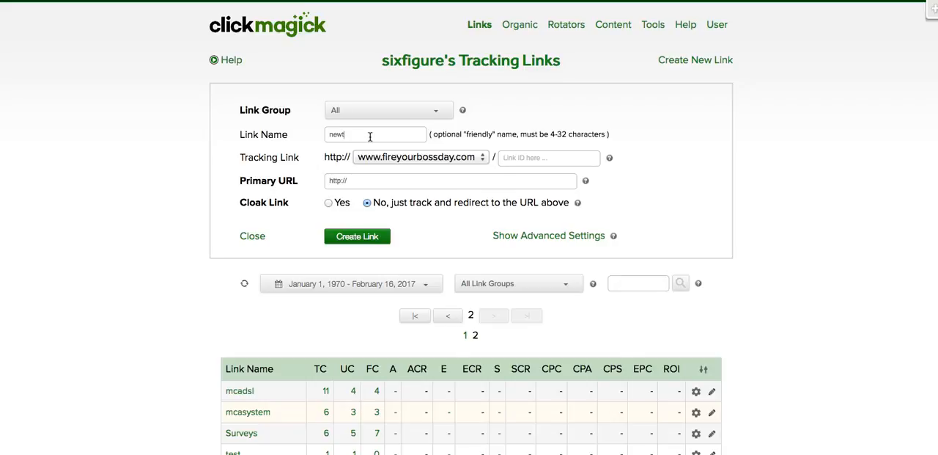
pyautogui.click(525, 156)
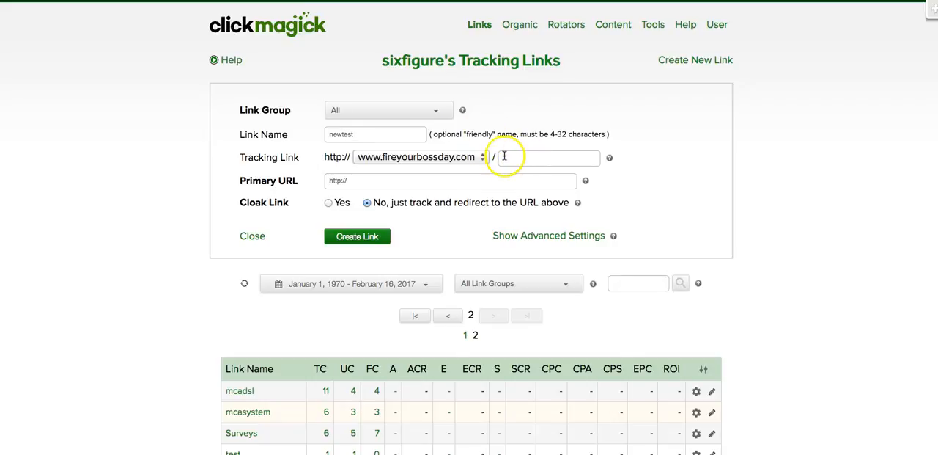
pyautogui.click(640, 155)
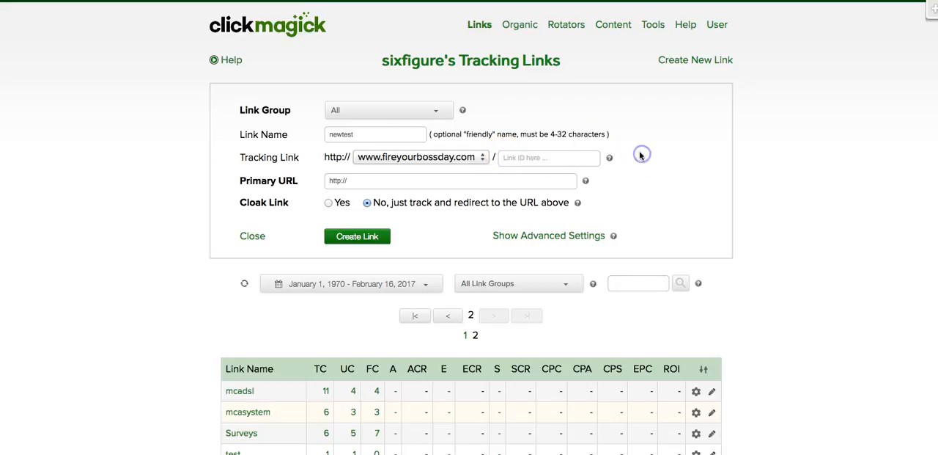
pyautogui.click(513, 157)
pyautogui.write('david')
# Set the primary URL to the owner's personal www website from the previously used addresses and create the uncloaked newtest tracking link
pyautogui.click(366, 180)
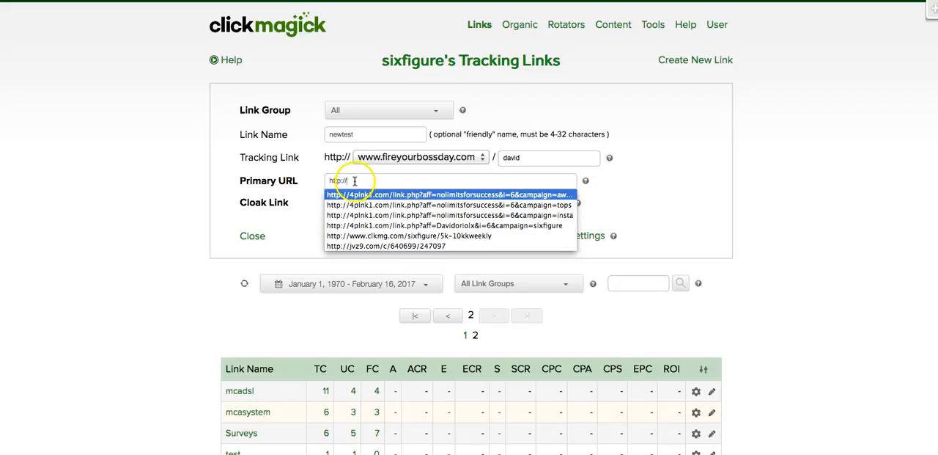
pyautogui.click(357, 180)
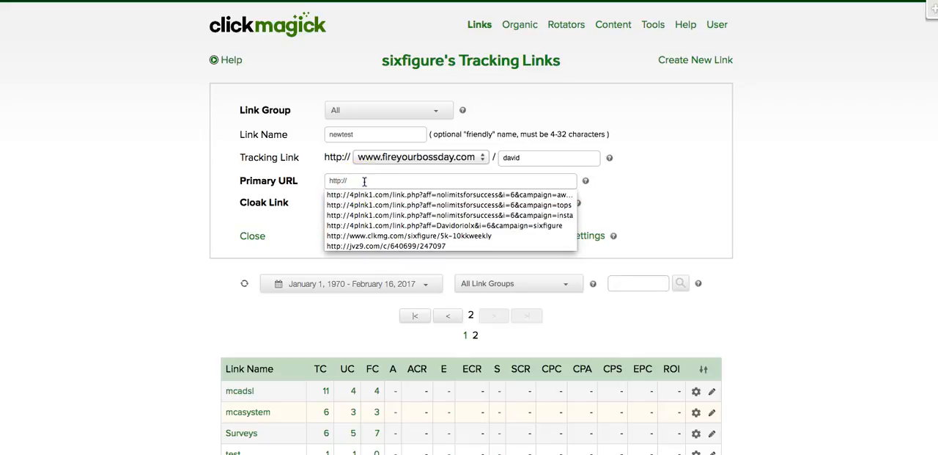
pyautogui.write('w')
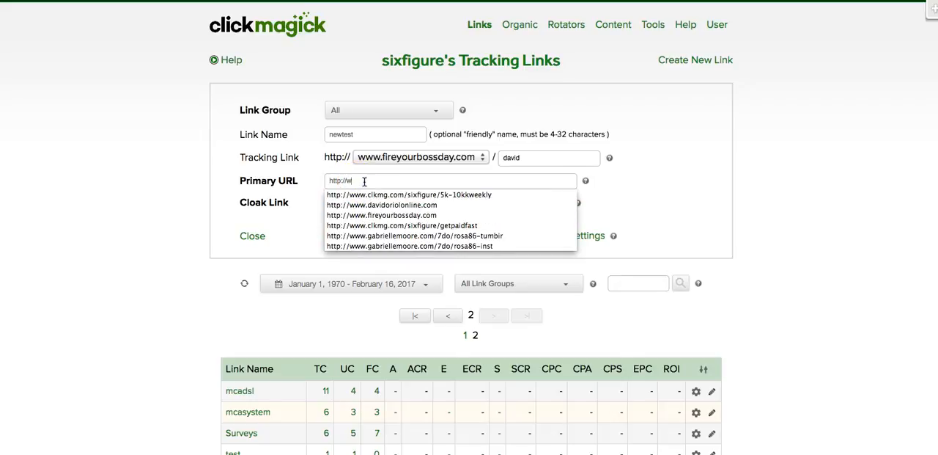
pyautogui.write('w')
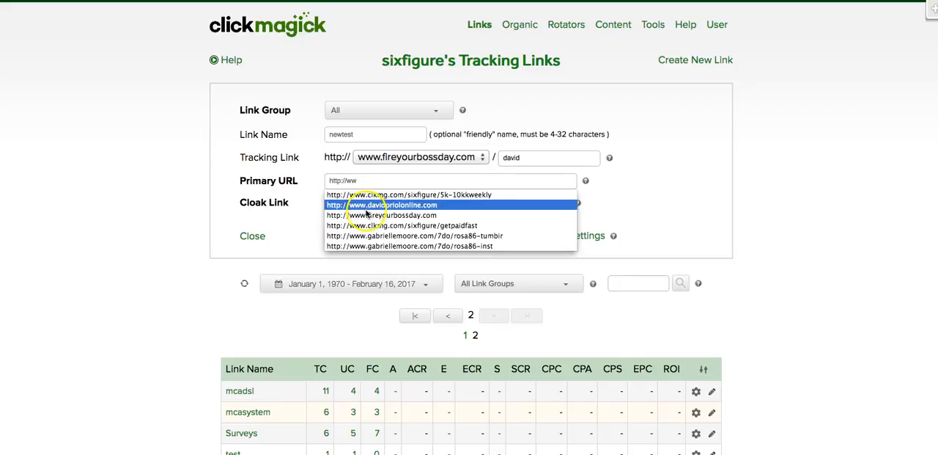
pyautogui.click(368, 204)
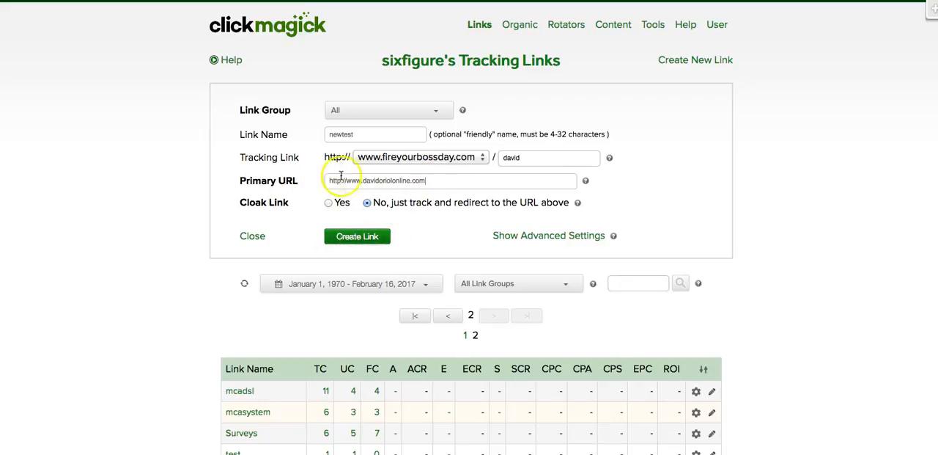
pyautogui.click(359, 240)
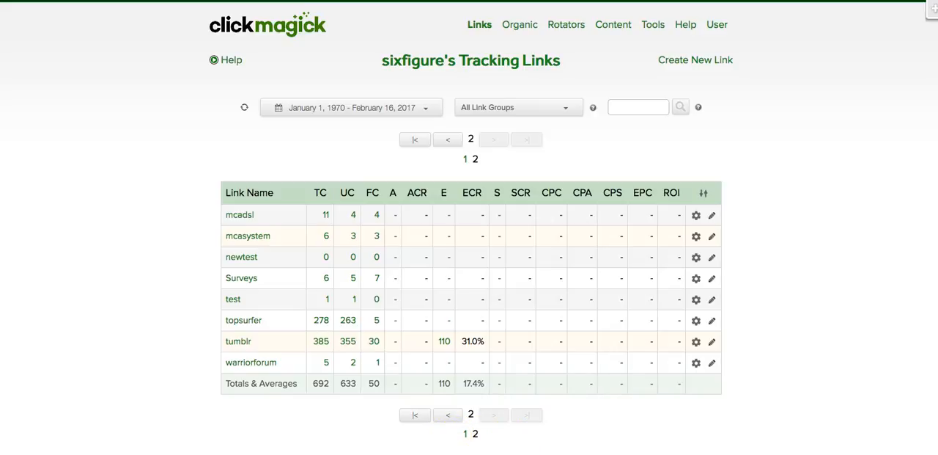
pyautogui.click(242, 258)
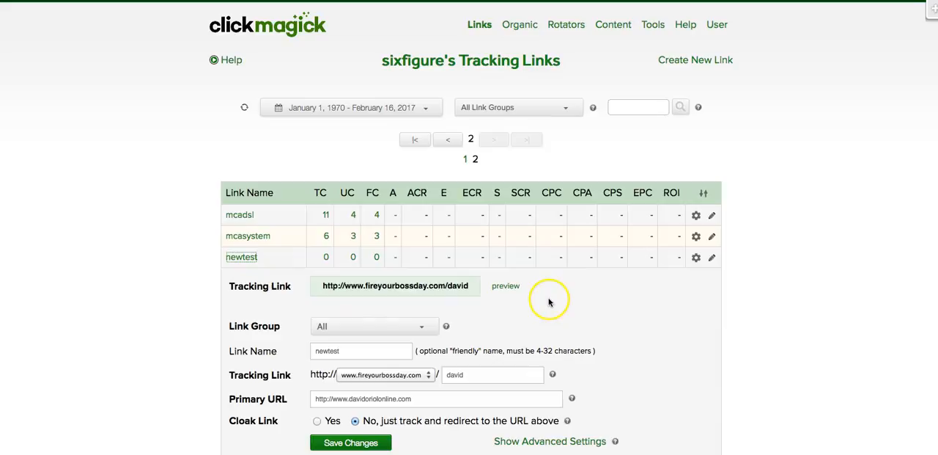
pyautogui.scroll(-3, 542, 295)
pyautogui.scroll(-1, 532, 294)
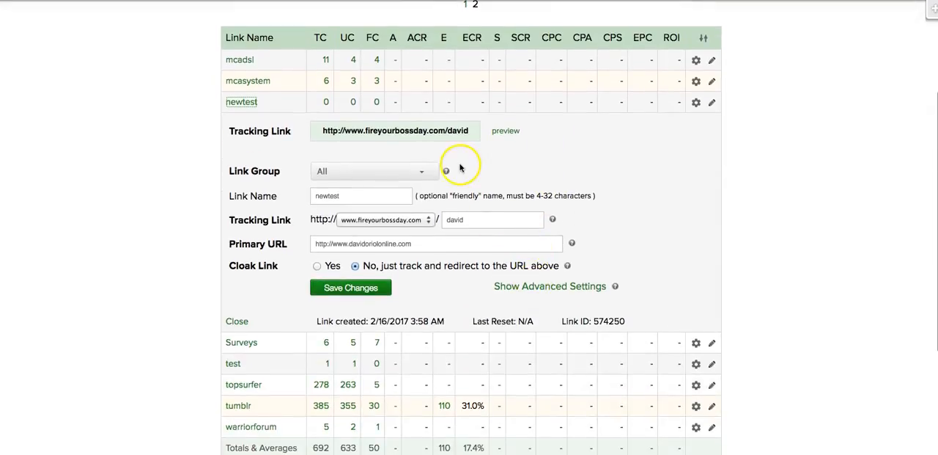
pyautogui.click(505, 133)
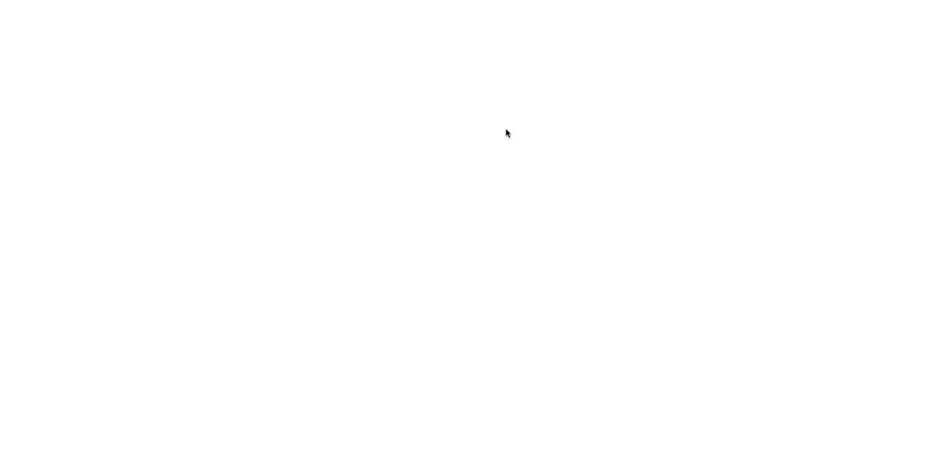
pyautogui.click(487, 134)
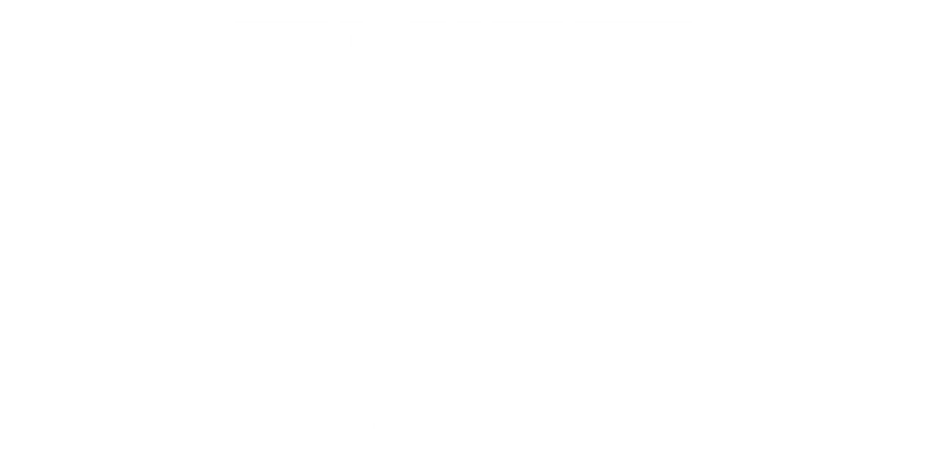